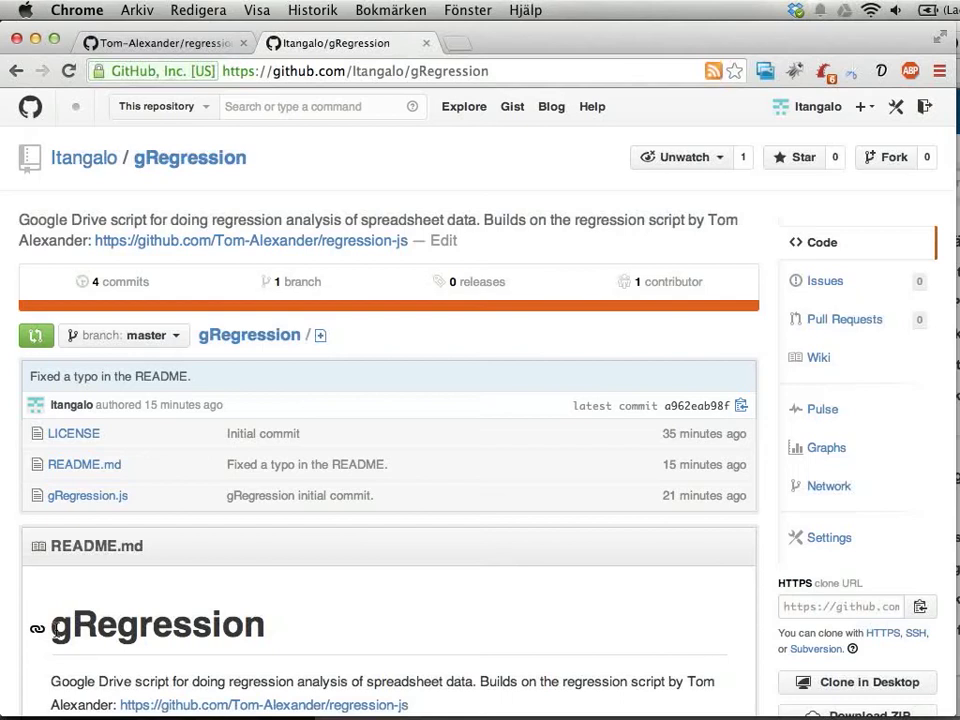
Open a new browser tab beside the GitHub gRegression repository page.
key("super+t")
Go to the short link tinyurl.com/gregression1 in the new tab.
type("t")
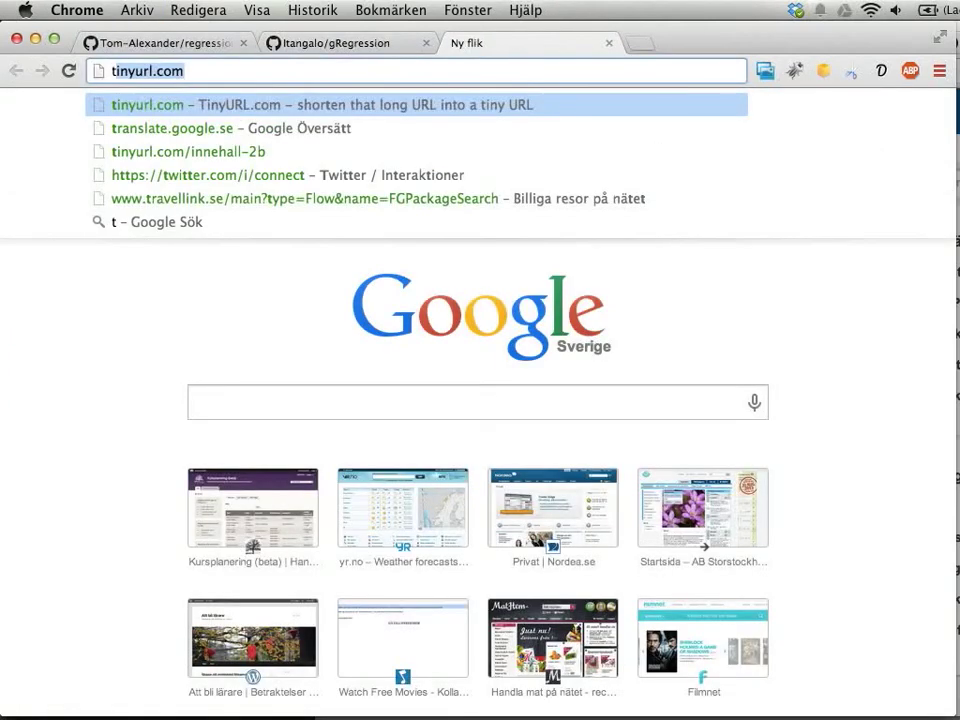
key("Right")
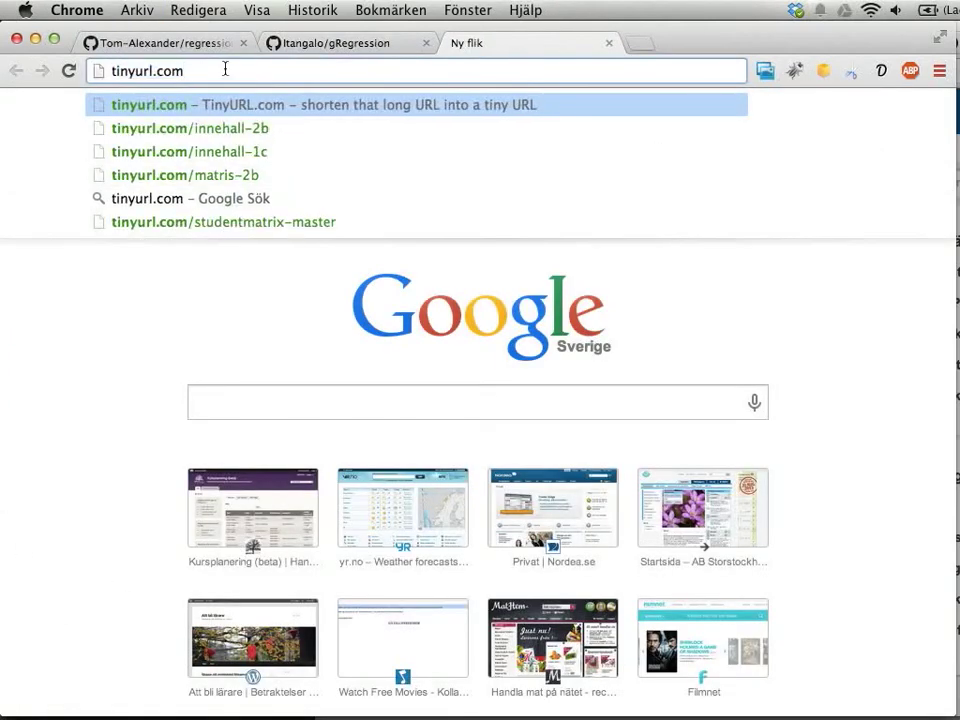
type("/g")
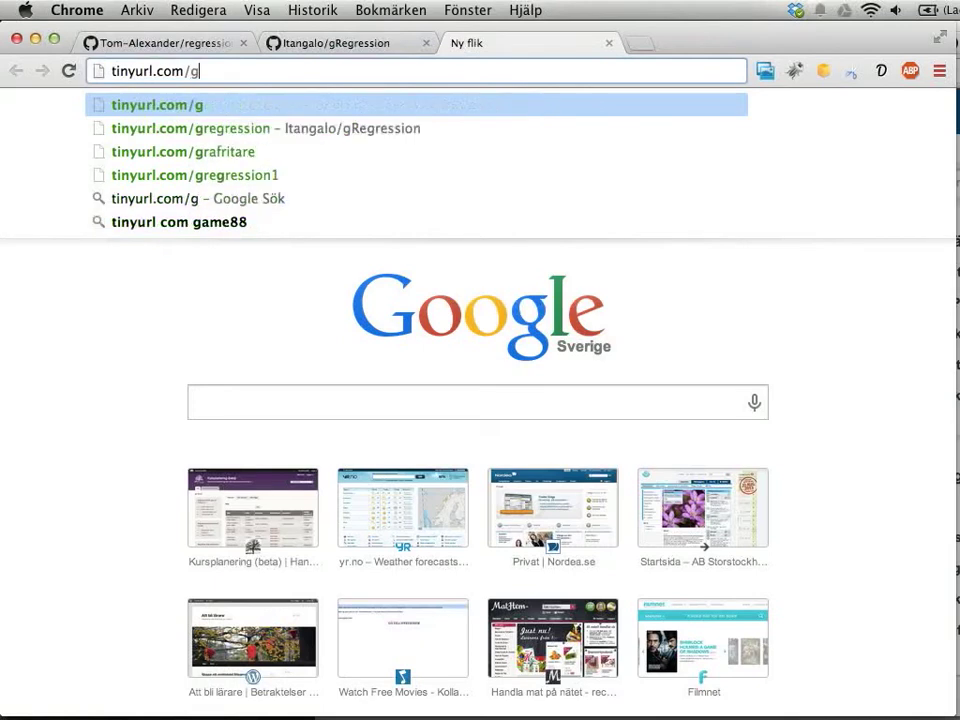
type("regressio")
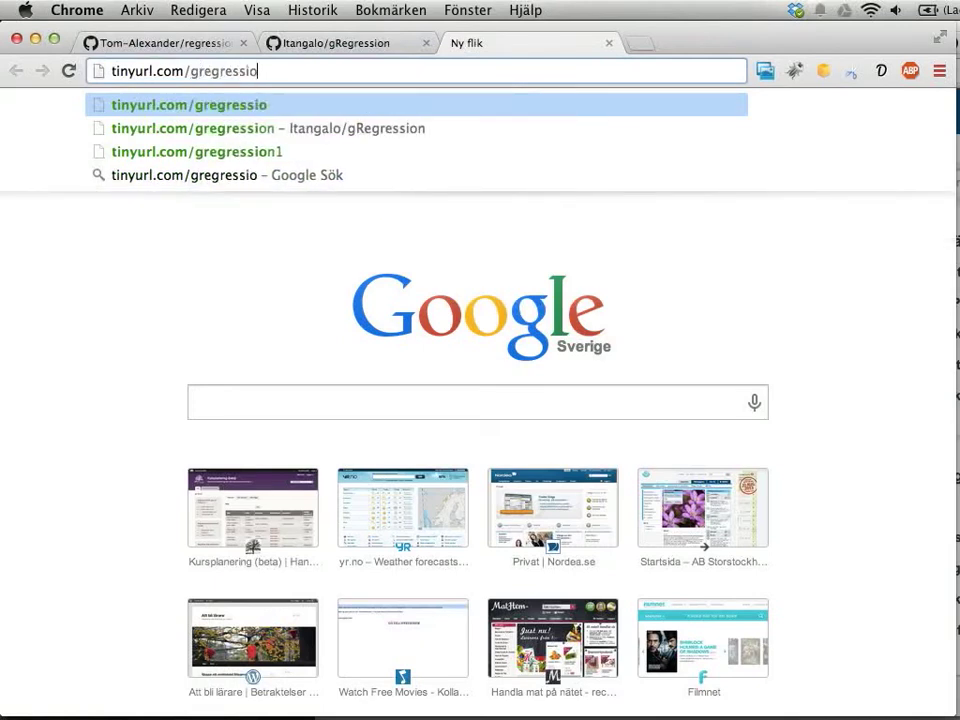
type("n1")
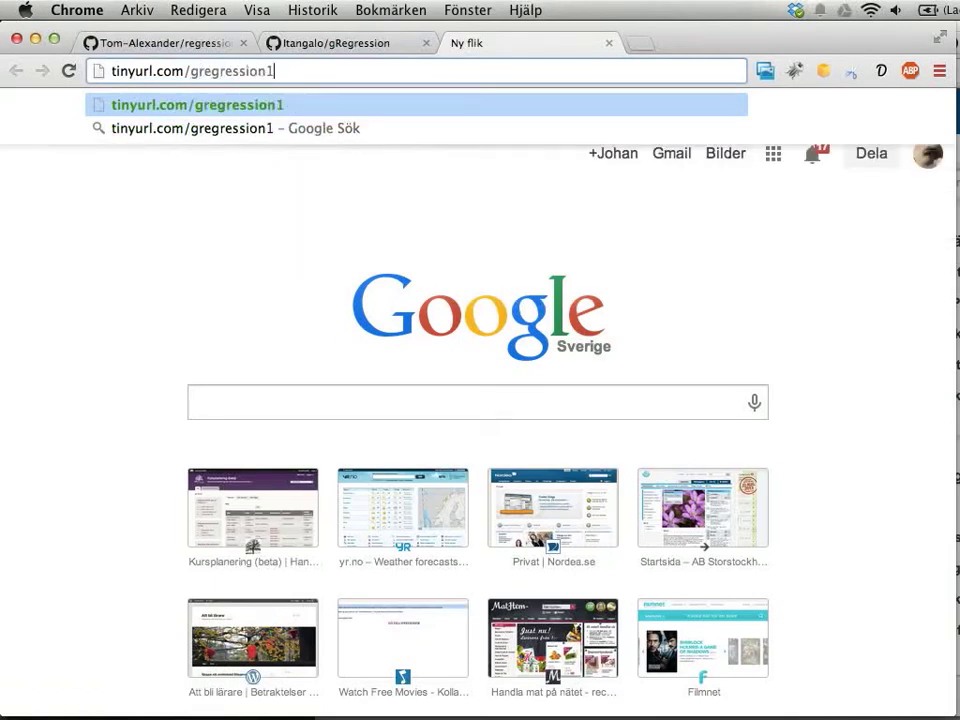
key("Return")
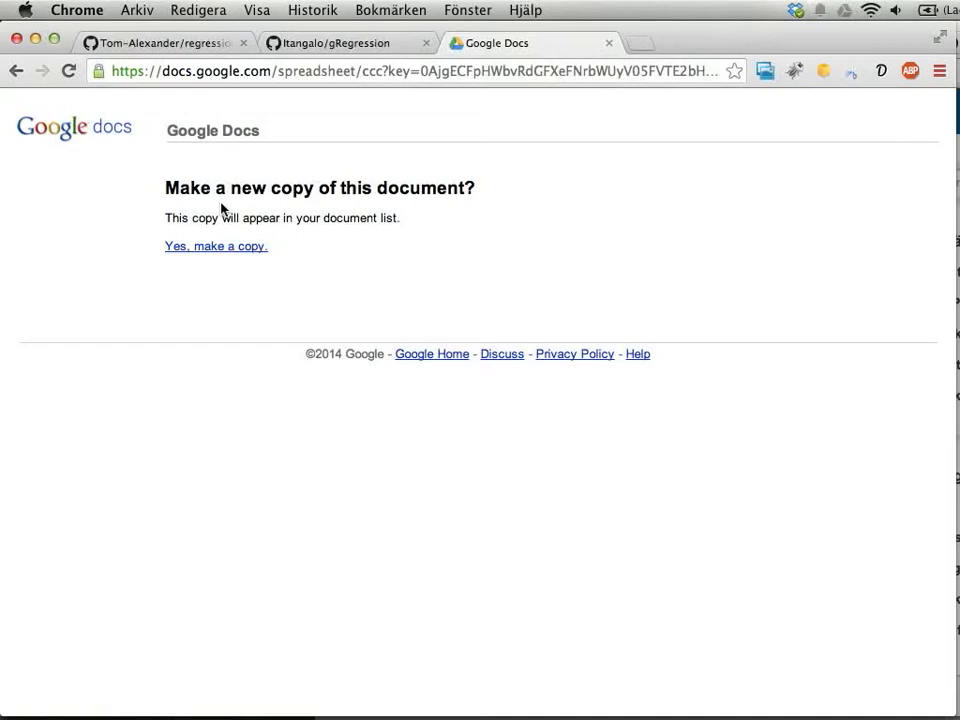
Confirm 'Yes, make a copy' to create your own Copy of gRegression.
left_click(208, 248)
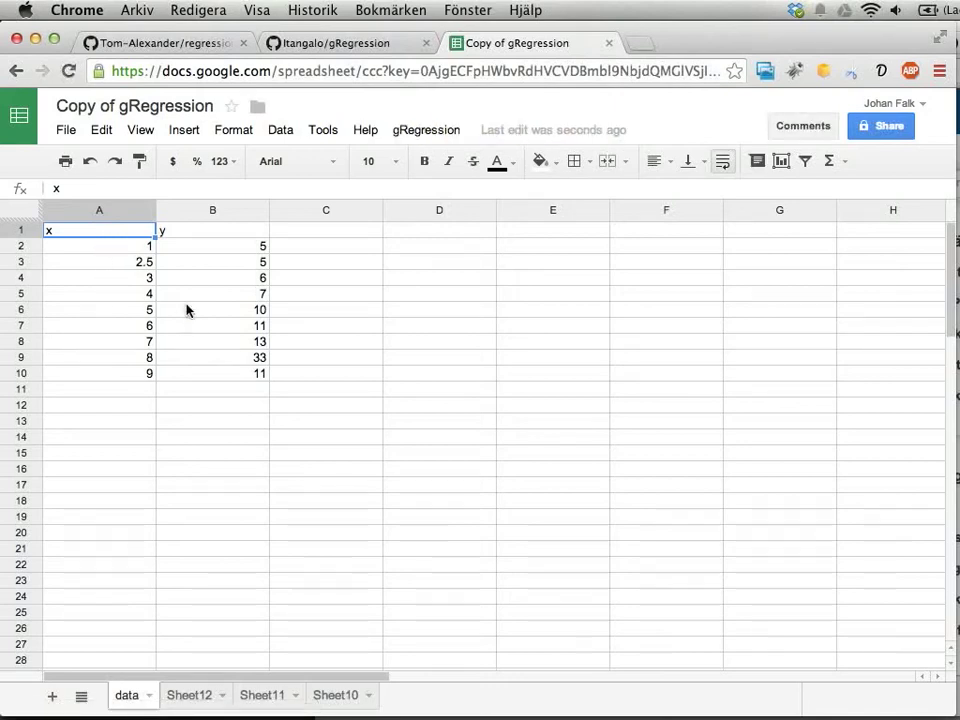
Select the x and y values in A2:B10 and choose gRegression > Run regression analysis.
left_click(440, 140)
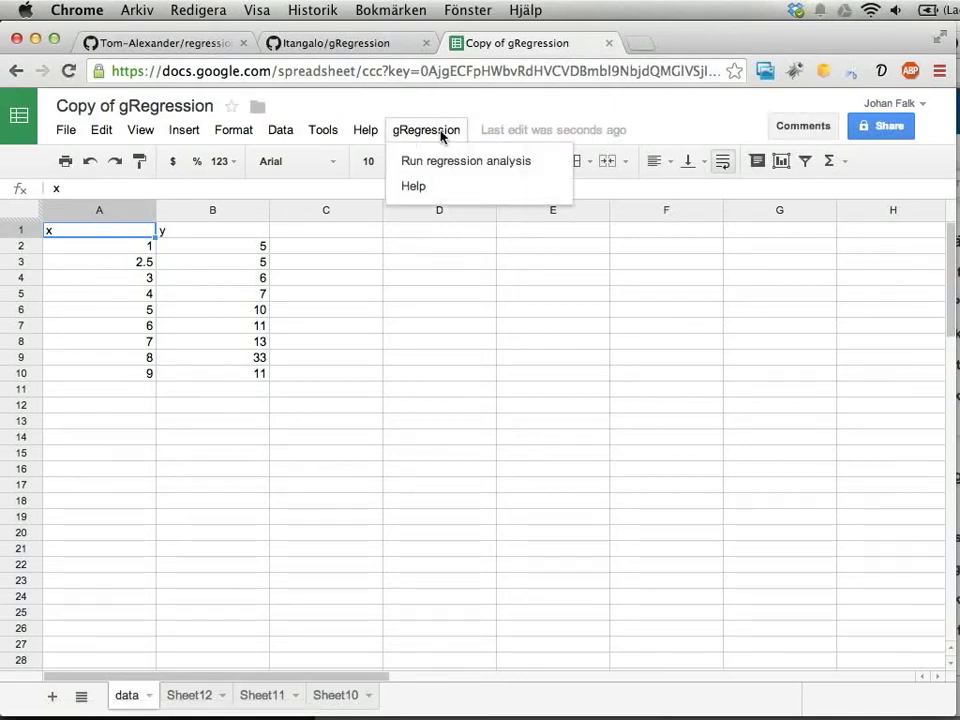
left_click(440, 137)
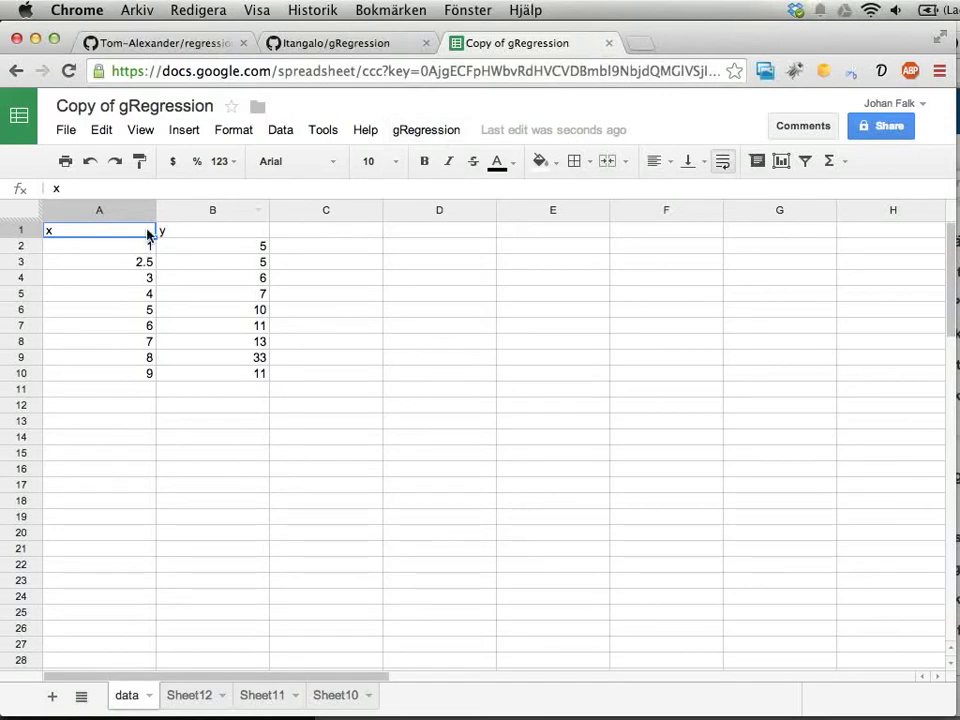
left_click_drag(140, 251, 203, 374)
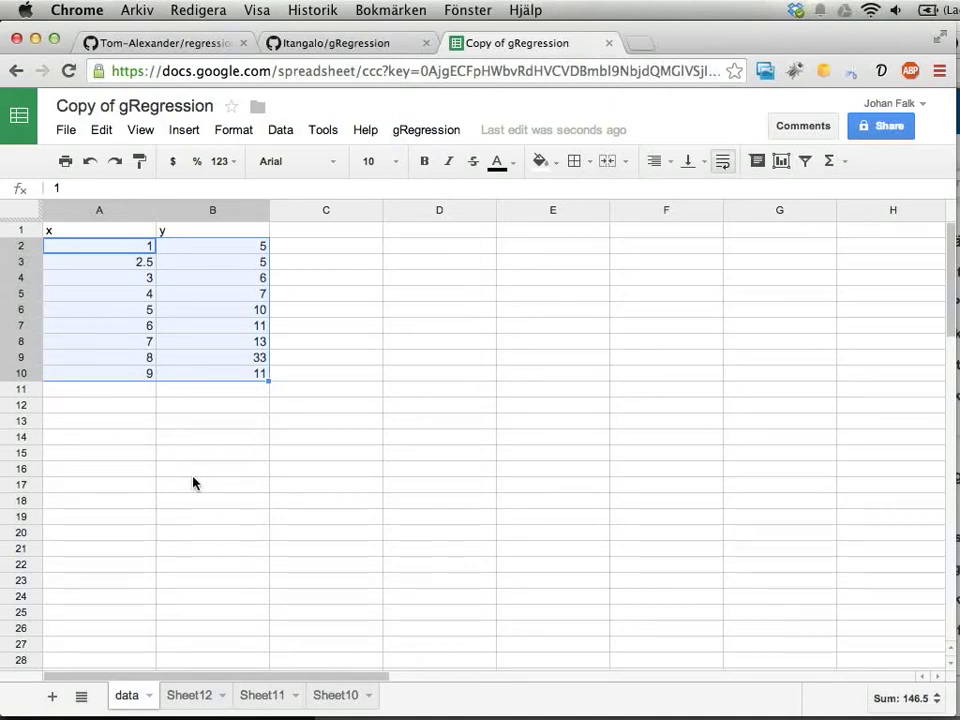
left_click(420, 134)
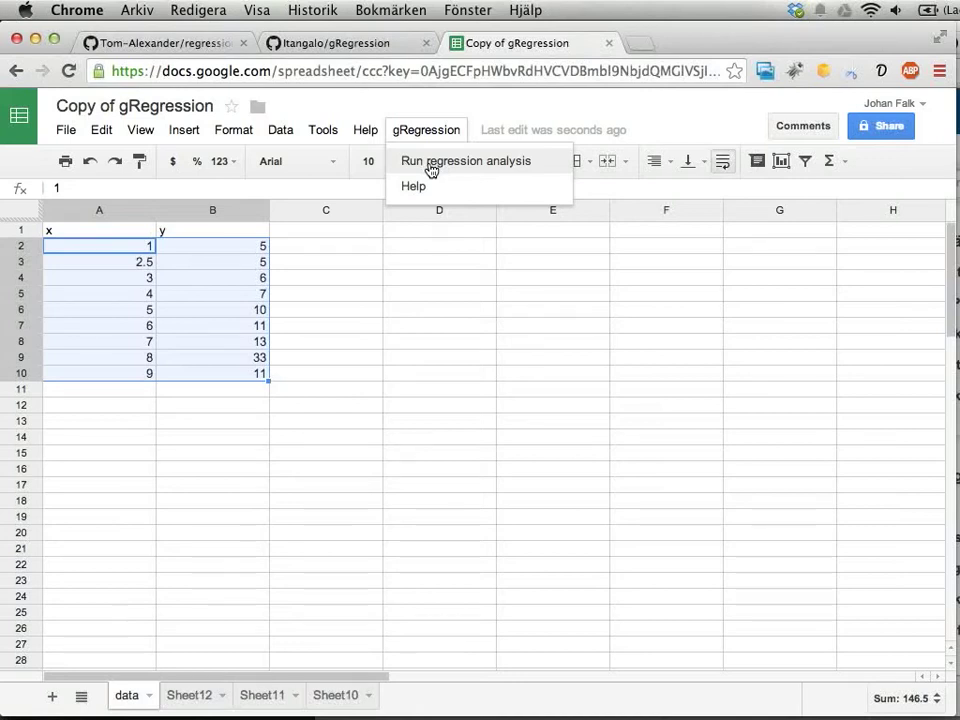
left_click(432, 170)
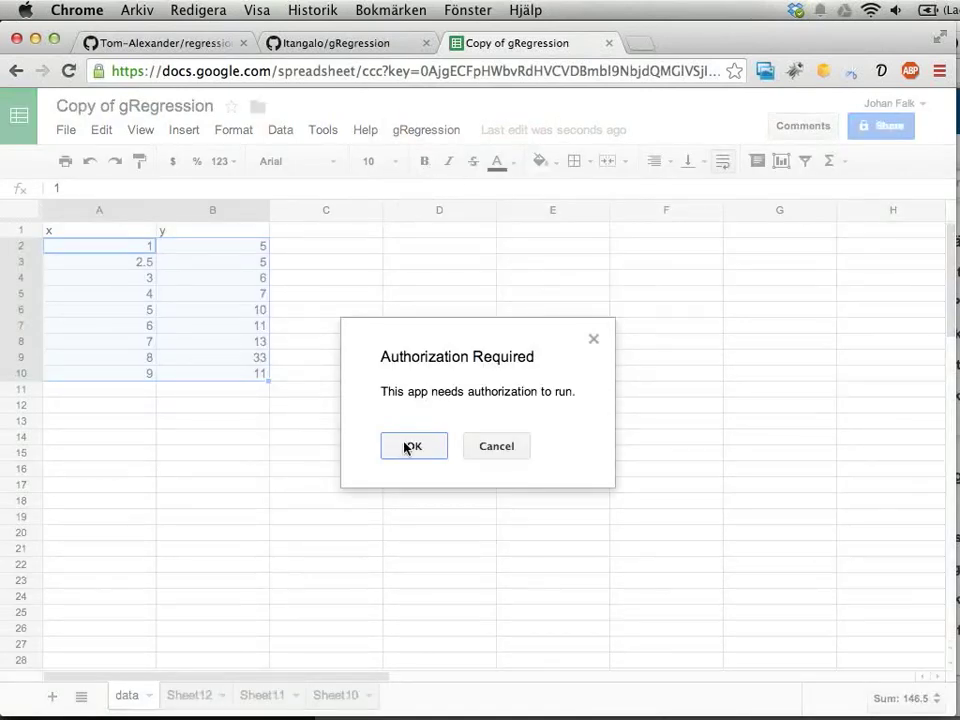
Authorize the gRegression script and accept its permission to view and manage spreadsheets.
left_click(406, 447)
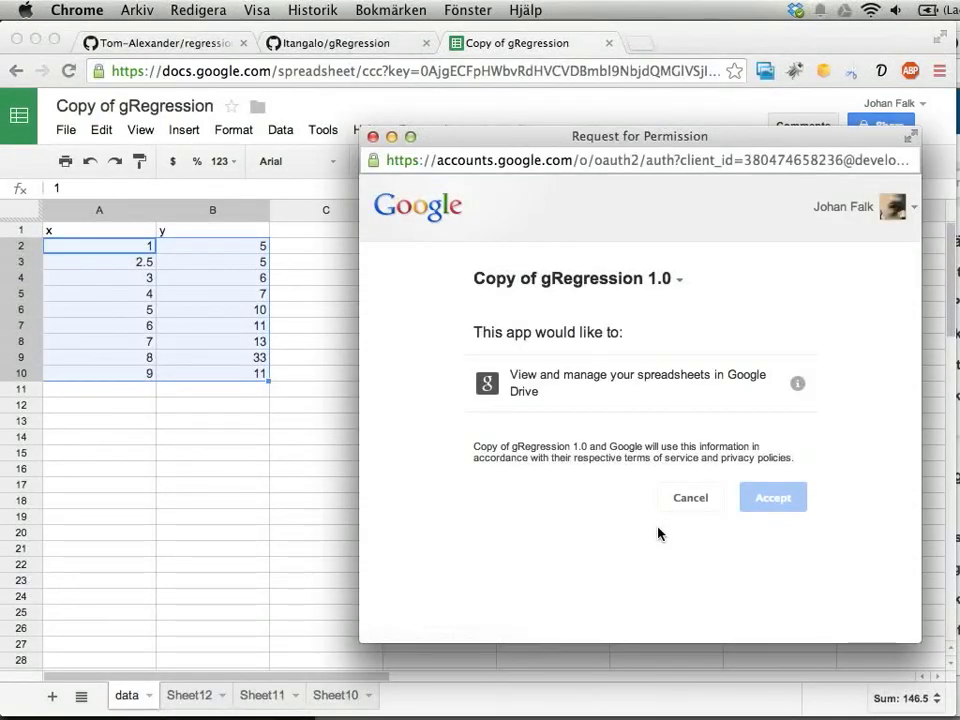
left_click(778, 507)
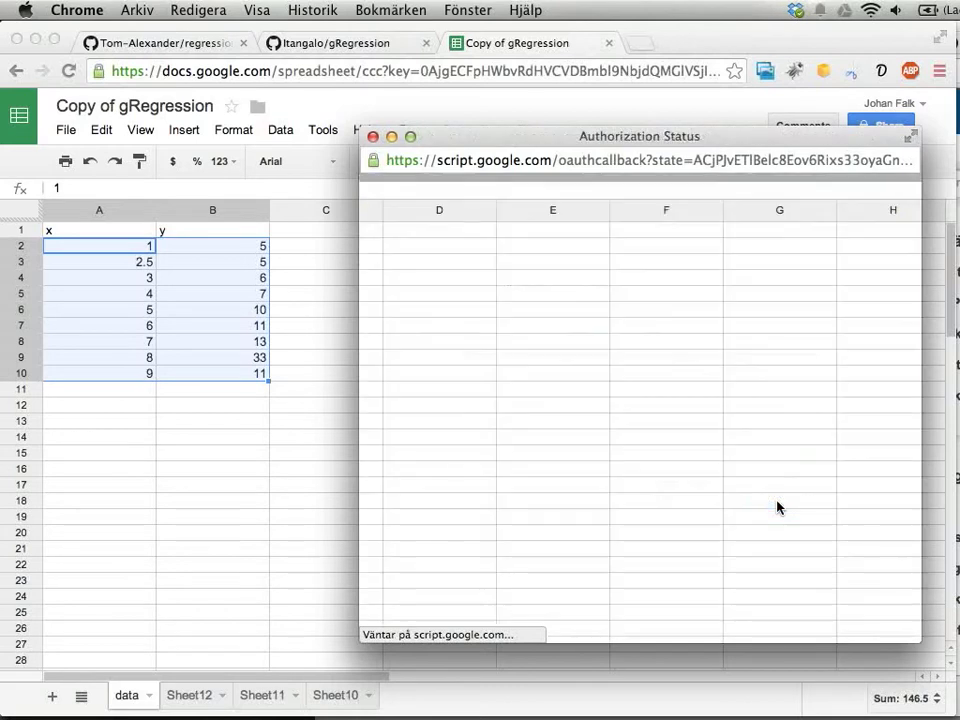
left_click(405, 136)
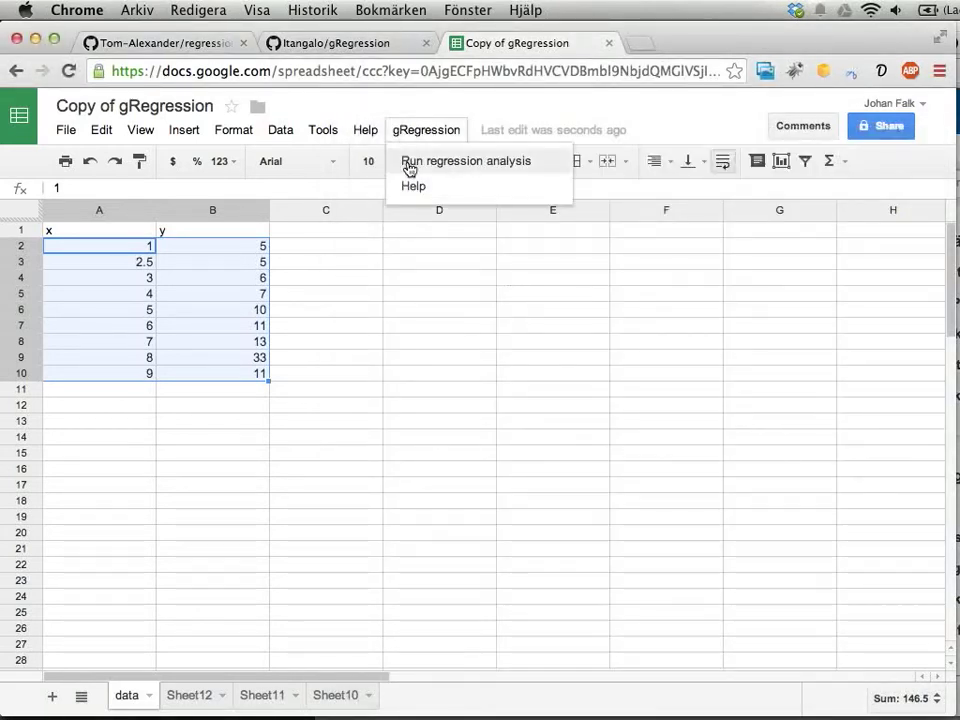
Run a Polynomial function fit of order 2 with 'Create a new sheet…' ticked.
left_click(409, 163)
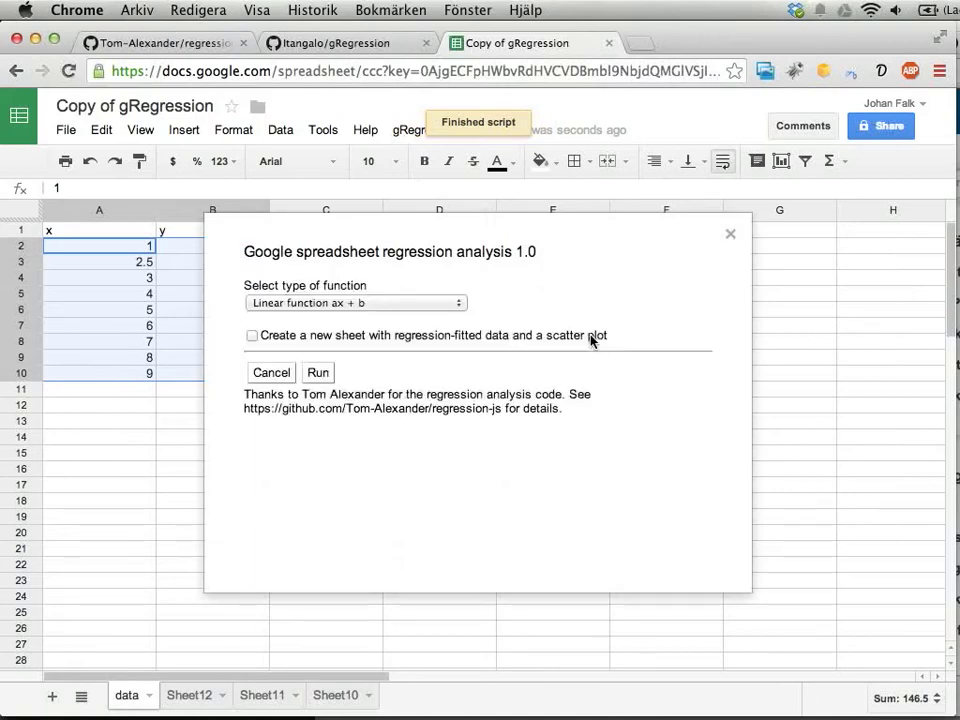
left_click_drag(430, 248, 510, 198)
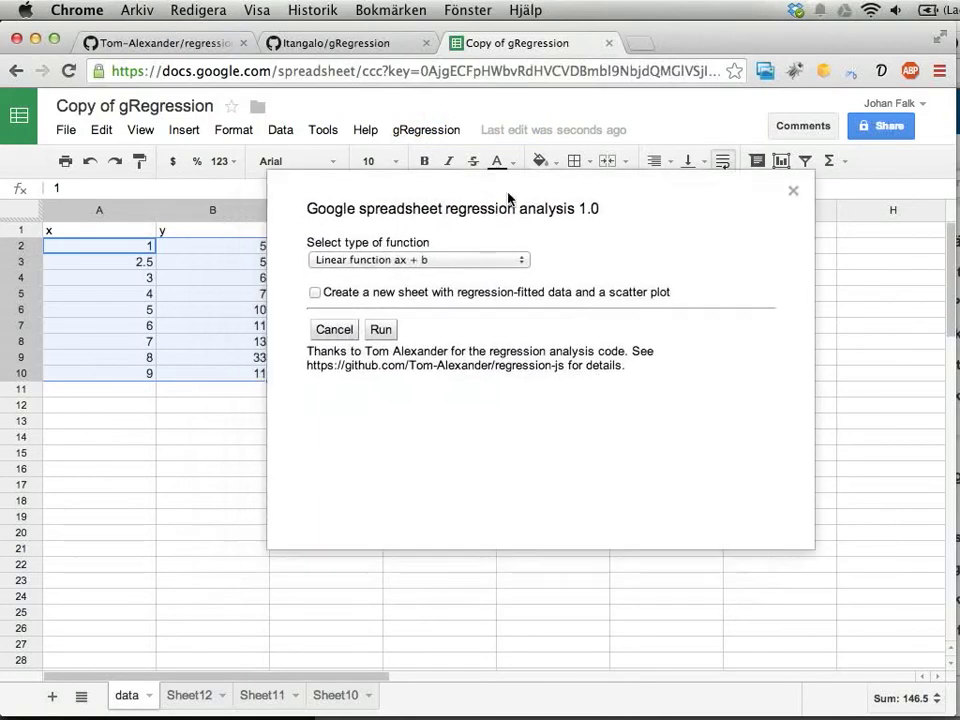
left_click(400, 250)
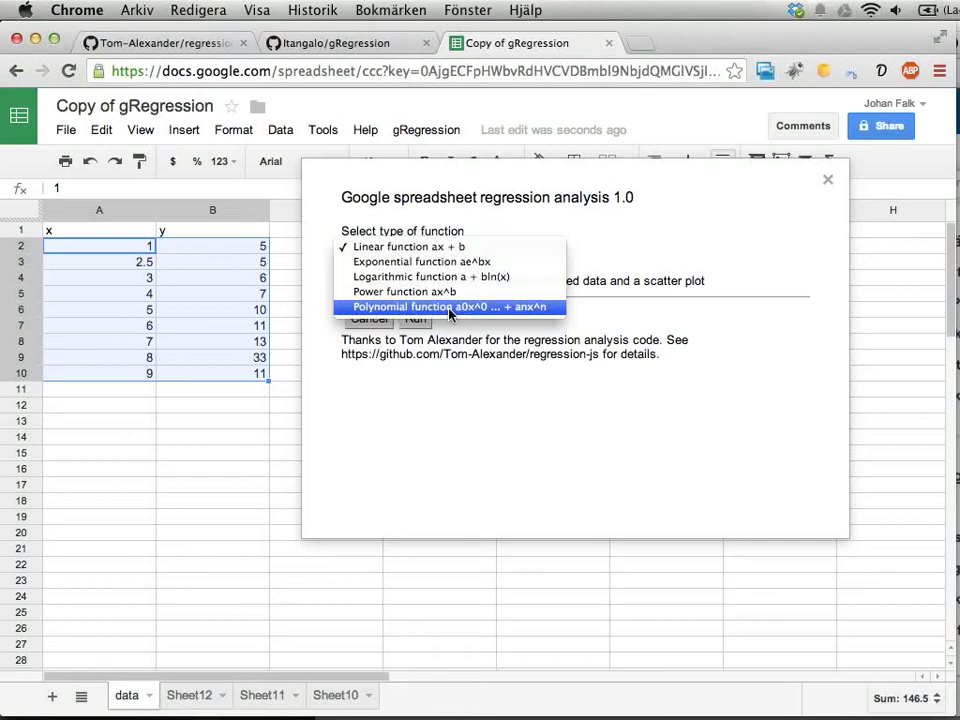
left_click(445, 308)
left_click(366, 285)
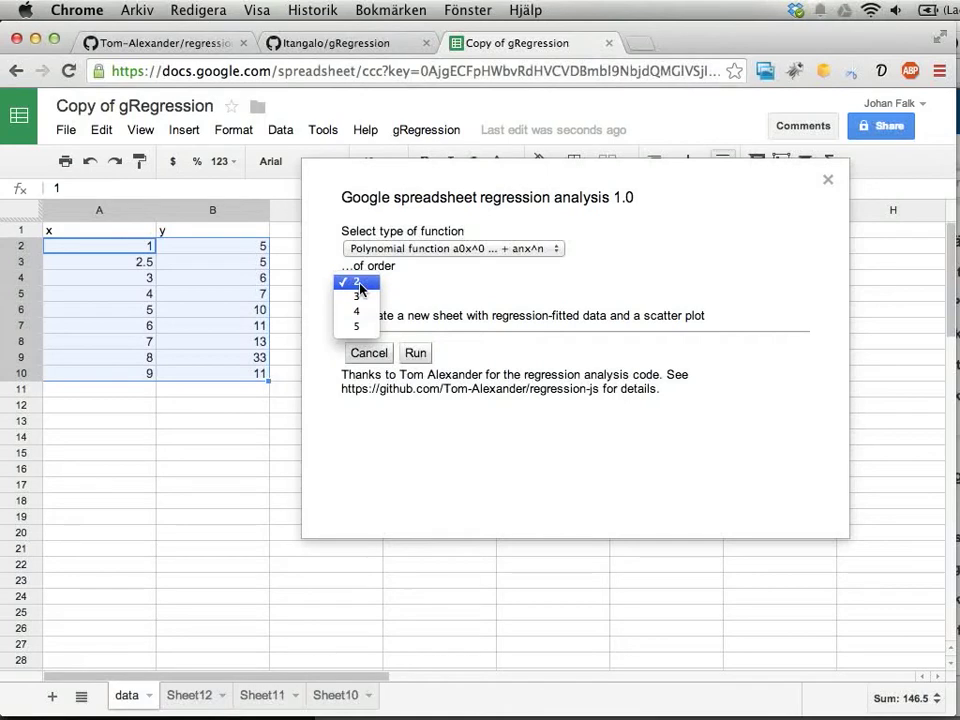
left_click(362, 286)
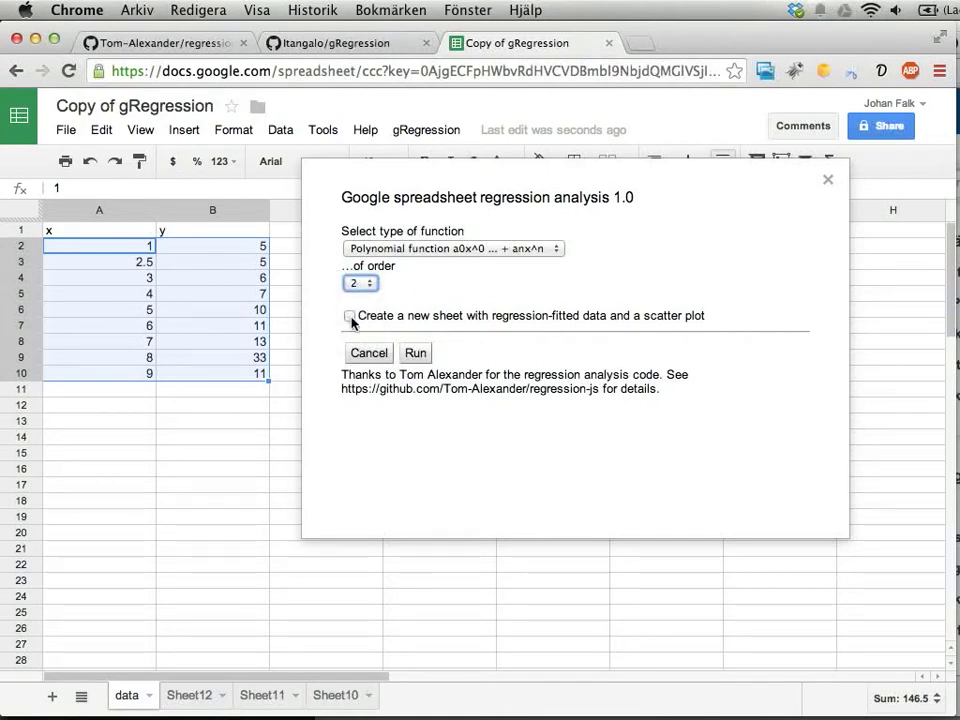
left_click_drag(366, 318, 703, 321)
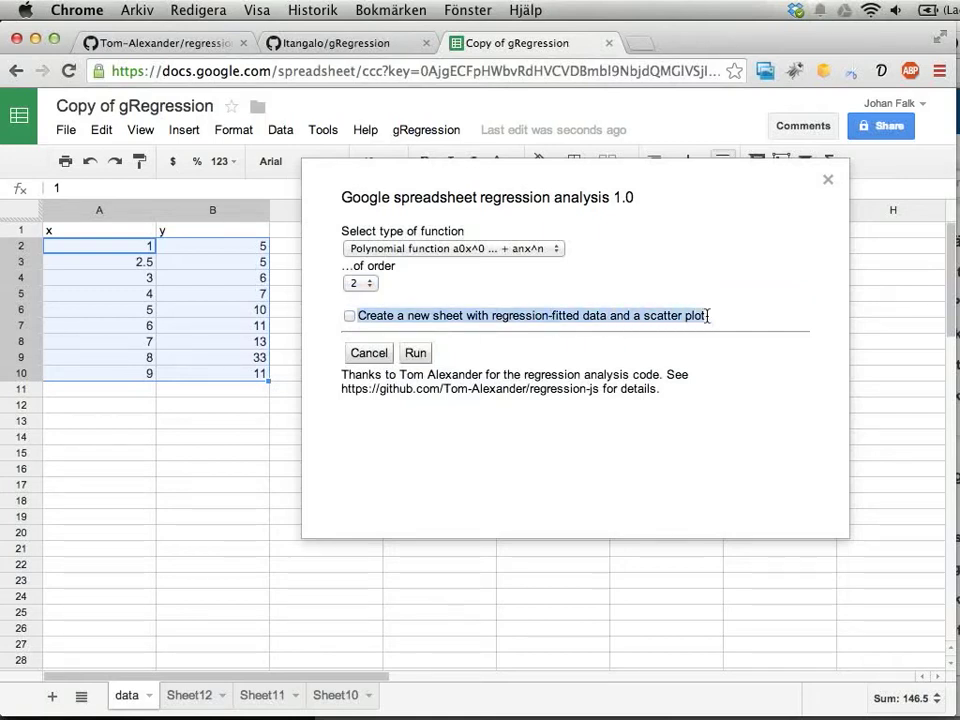
left_click(351, 318)
left_click(416, 355)
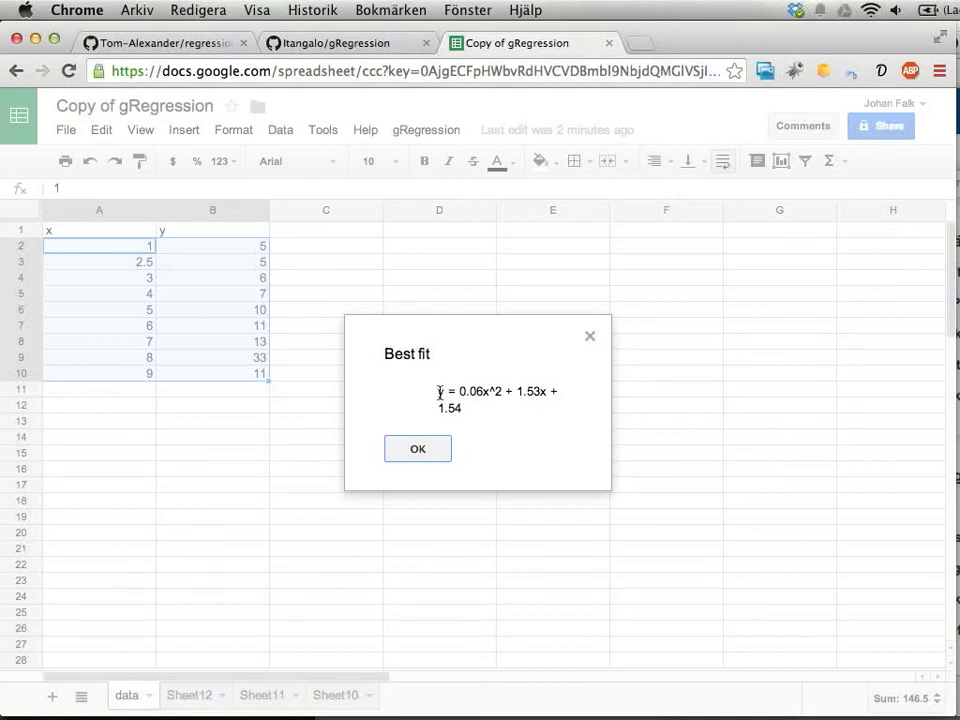
Select the best-fit equation y = 0.06x^2 + 1.53x + 1.54, then dismiss it to view Sheet13.
left_click_drag(440, 393, 474, 414)
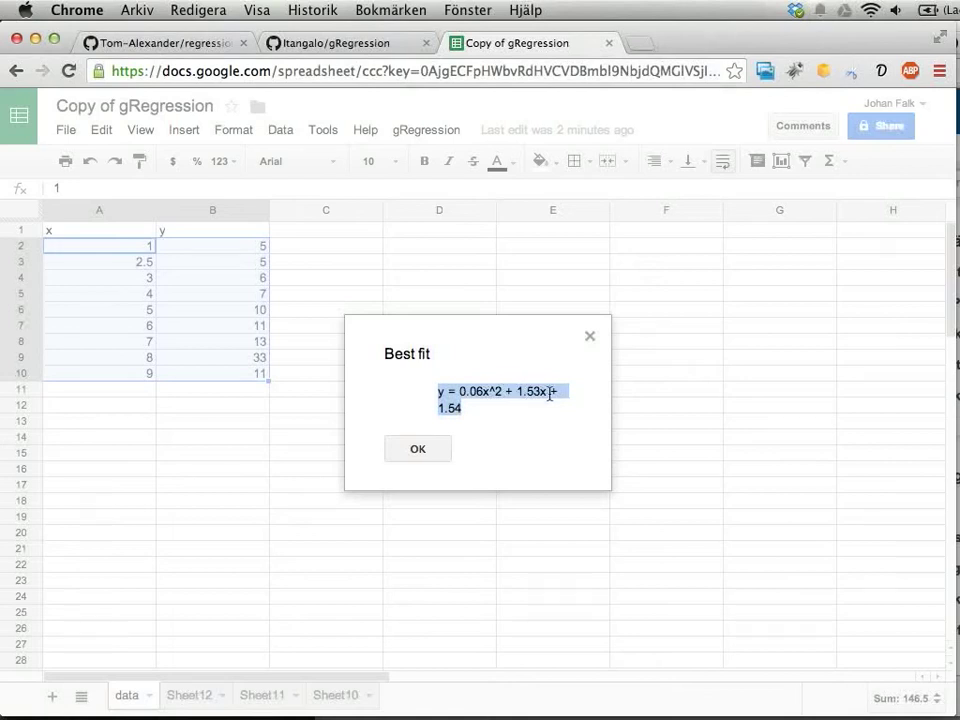
left_click(418, 451)
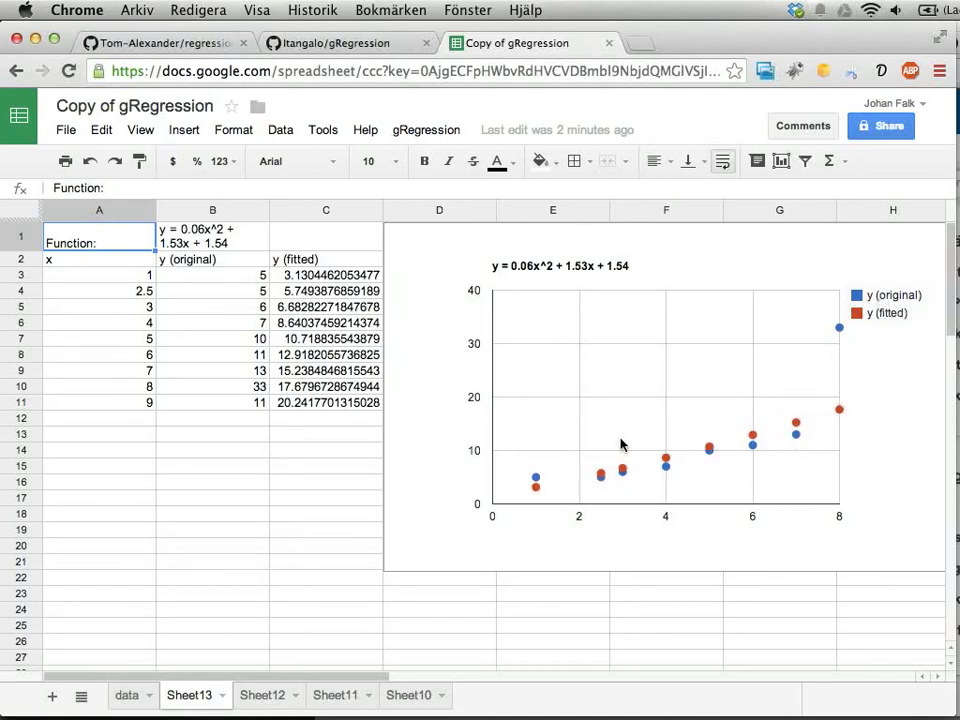
left_click(145, 306)
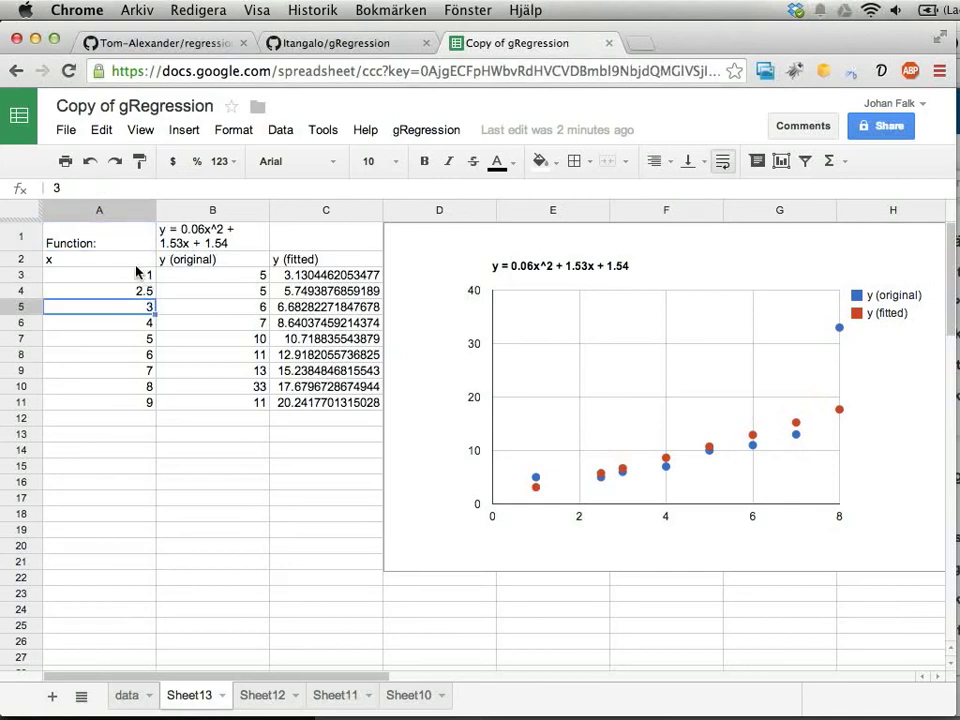
left_click_drag(125, 262, 225, 320)
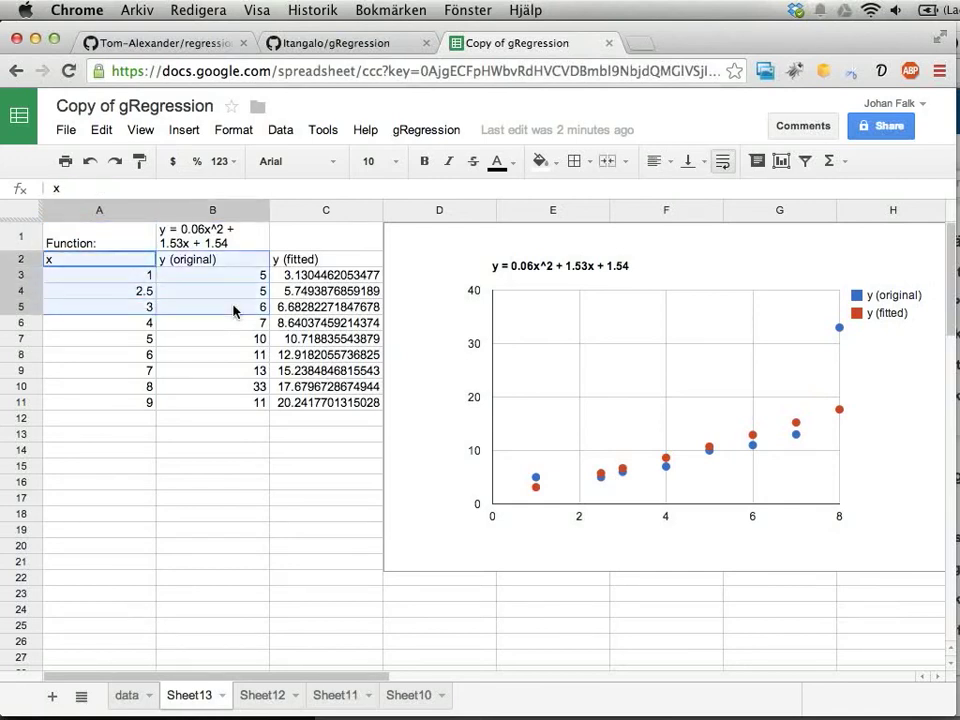
mouse_move(231, 366)
left_mouse_down()
mouse_move(246, 407)
mouse_move(327, 411)
left_mouse_up()
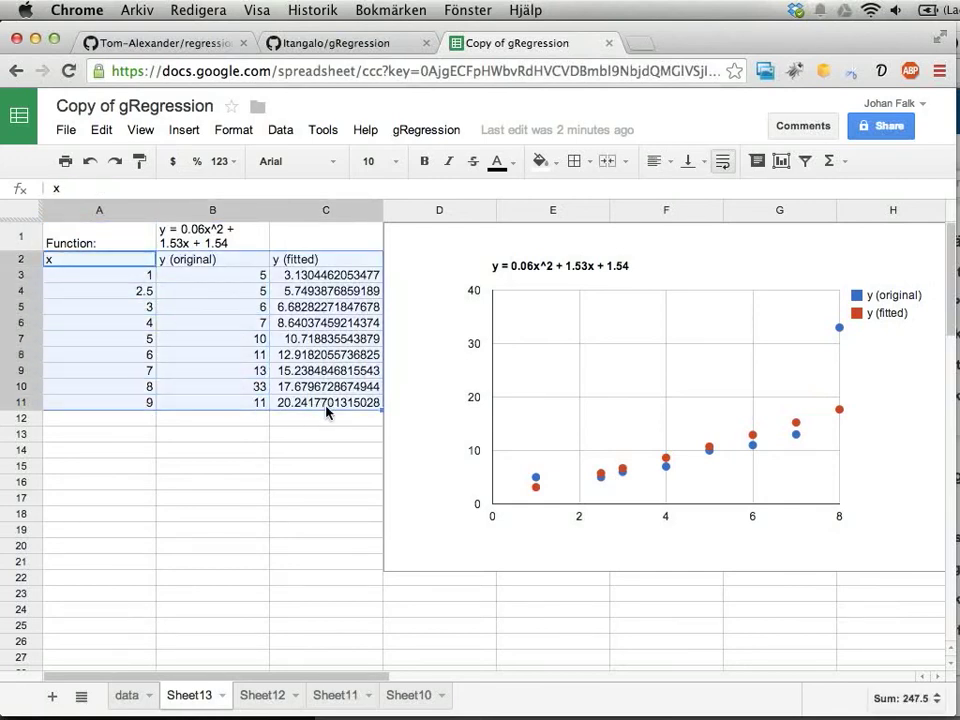
left_click(172, 232)
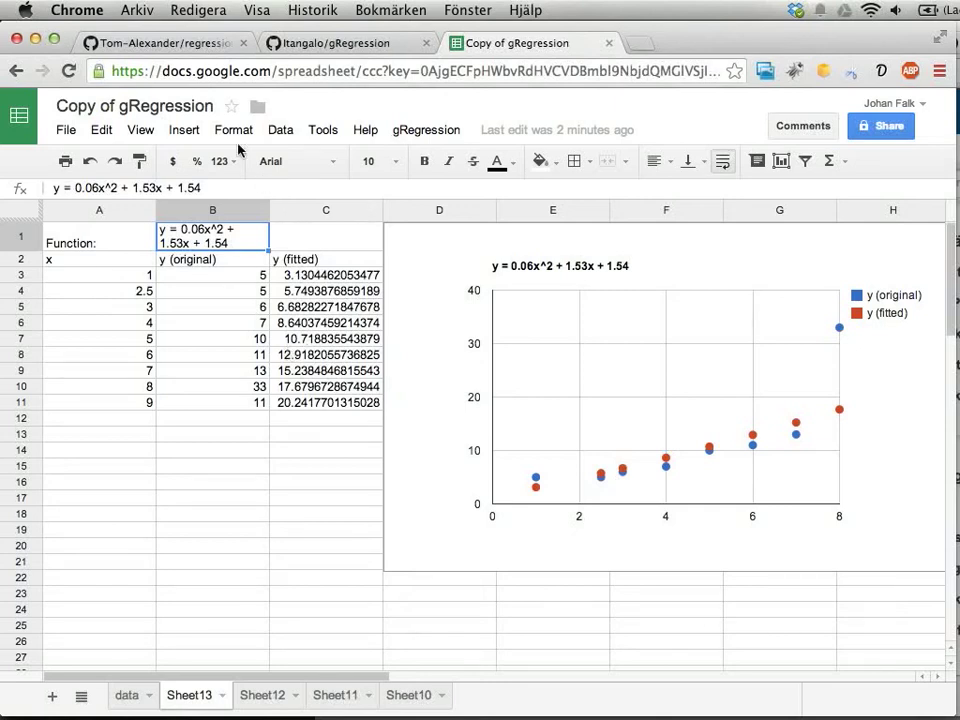
left_click(178, 134)
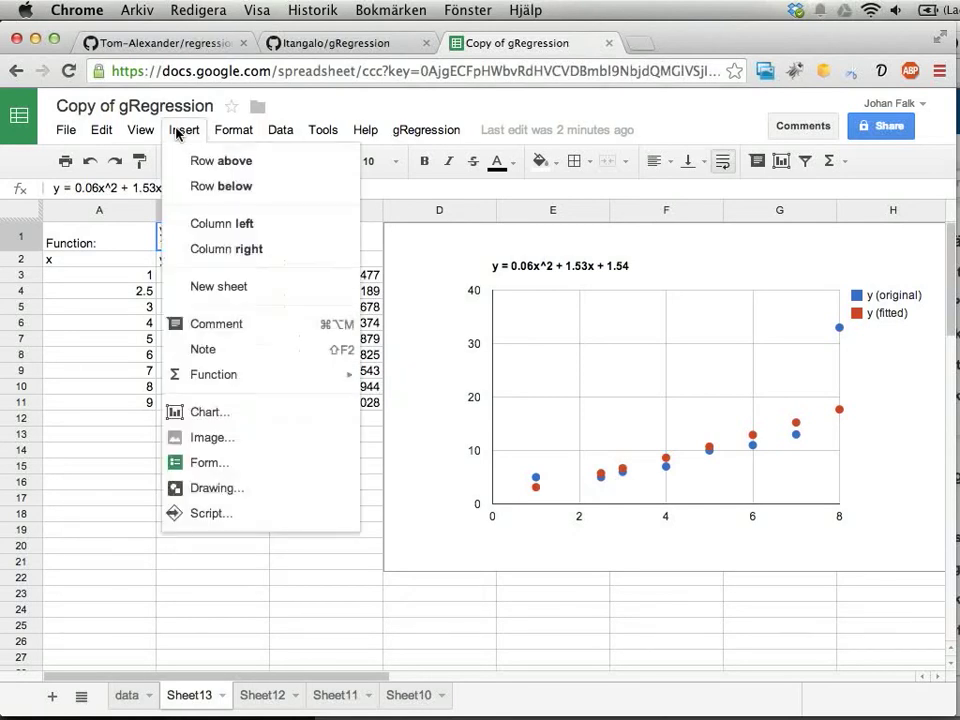
left_click(210, 516)
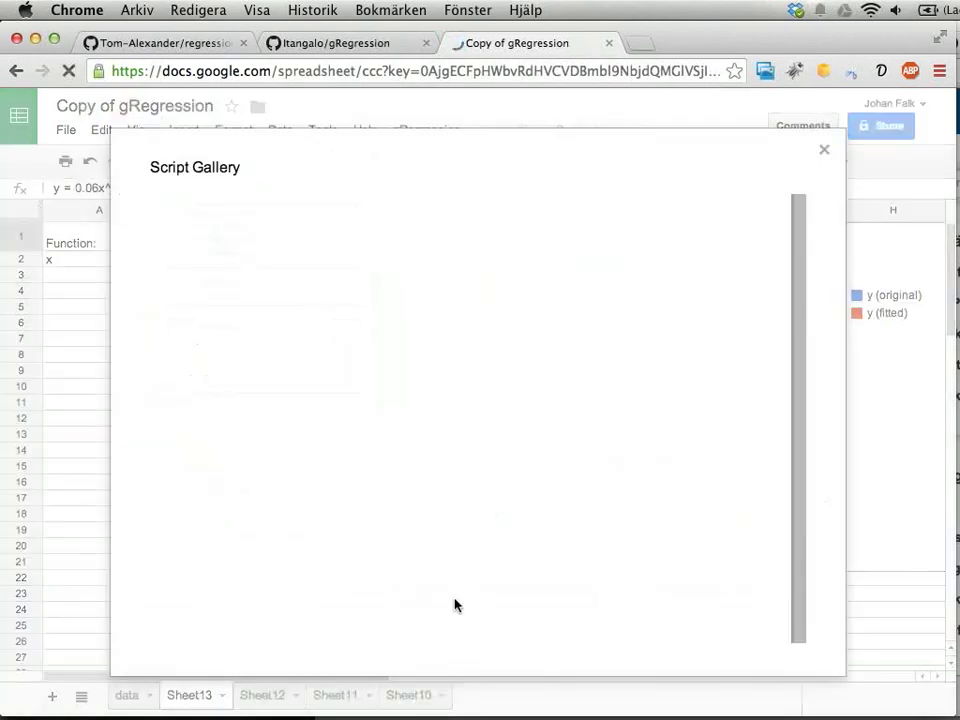
left_click(486, 216)
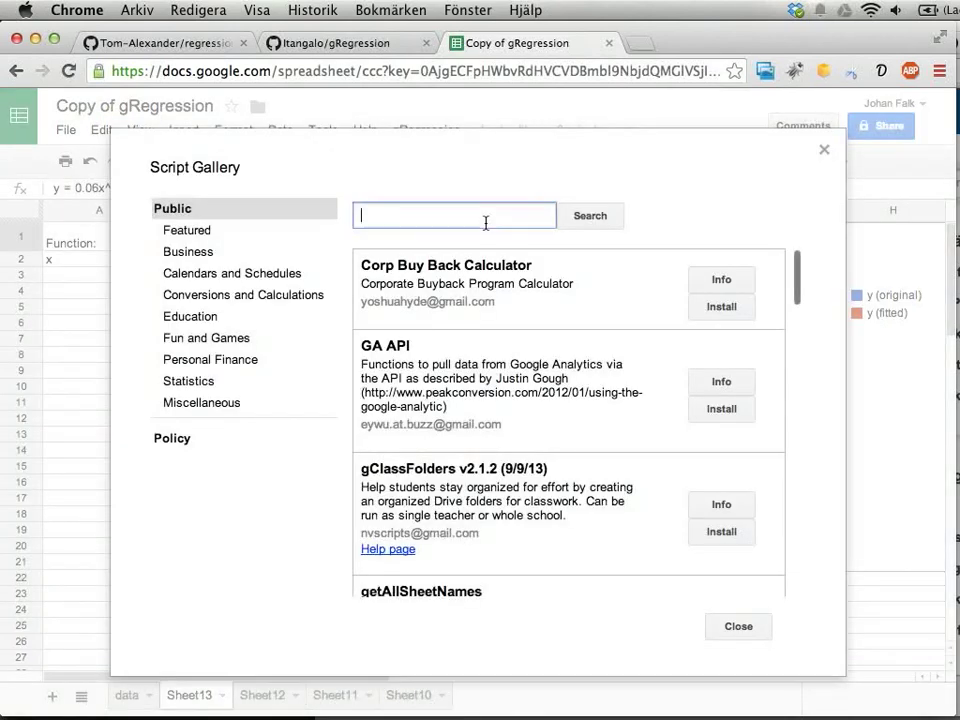
type("gregre")
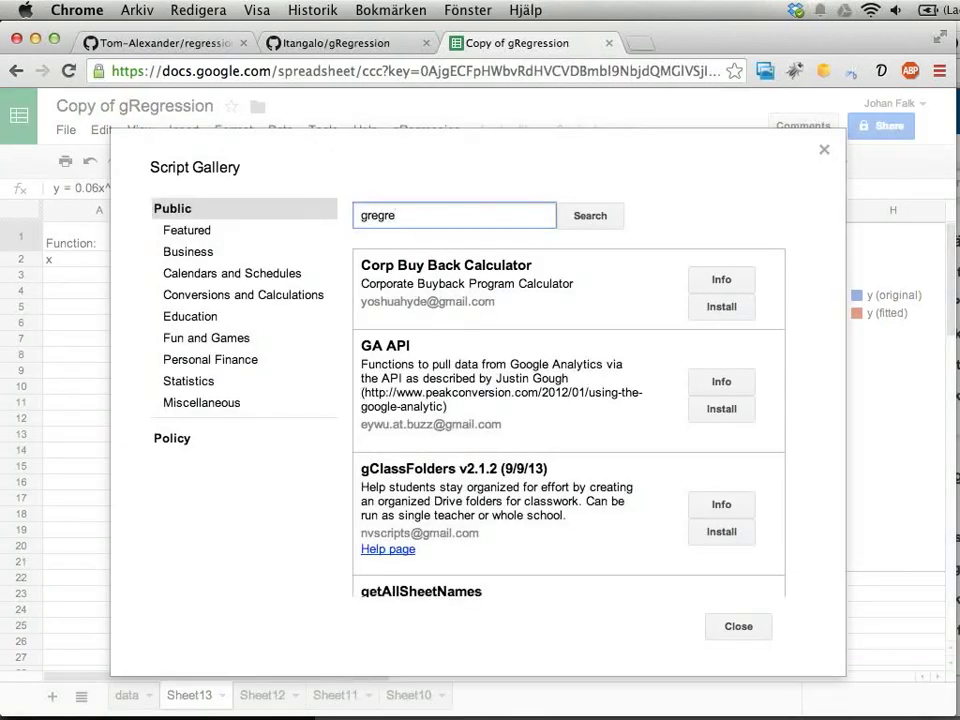
type("ssion")
left_click(365, 216)
key("Delete")
type("R")
left_click(592, 218)
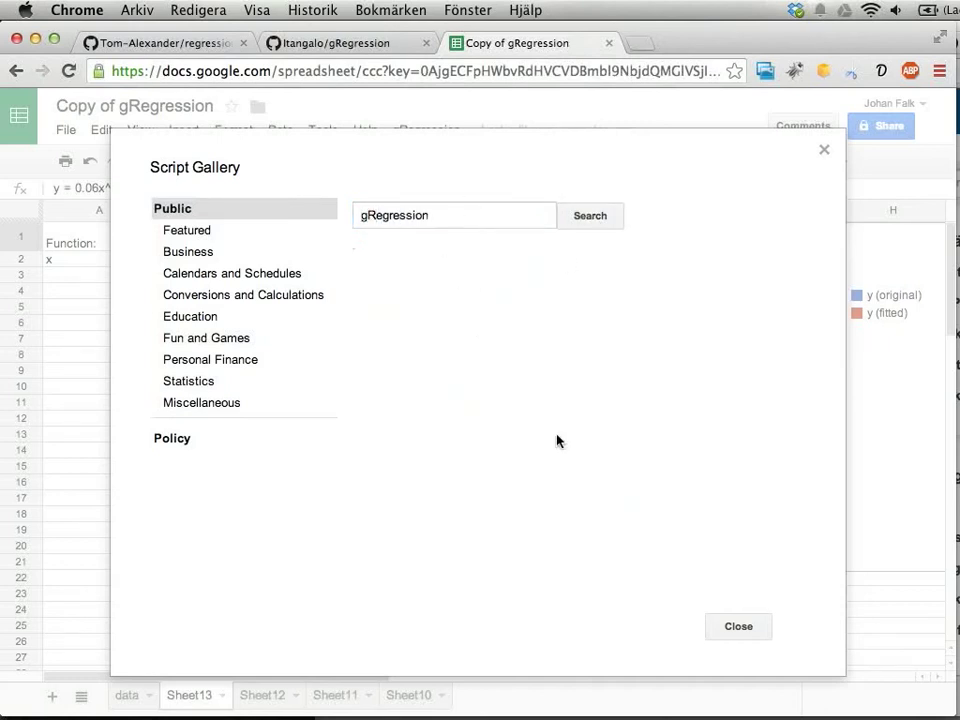
left_click(735, 628)
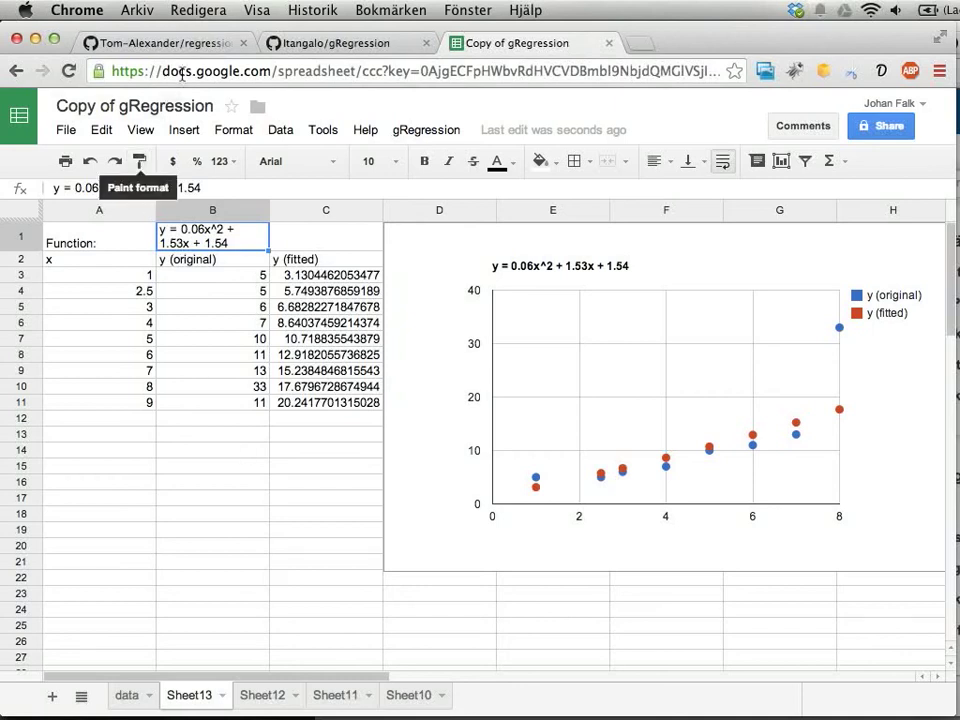
left_click(172, 45)
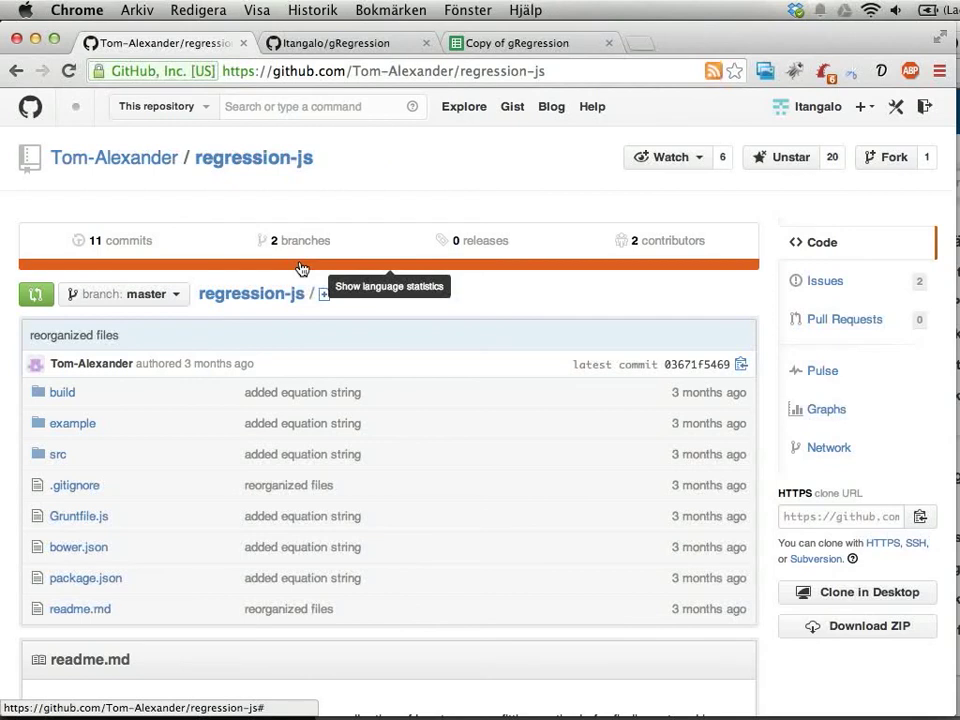
left_click(470, 45)
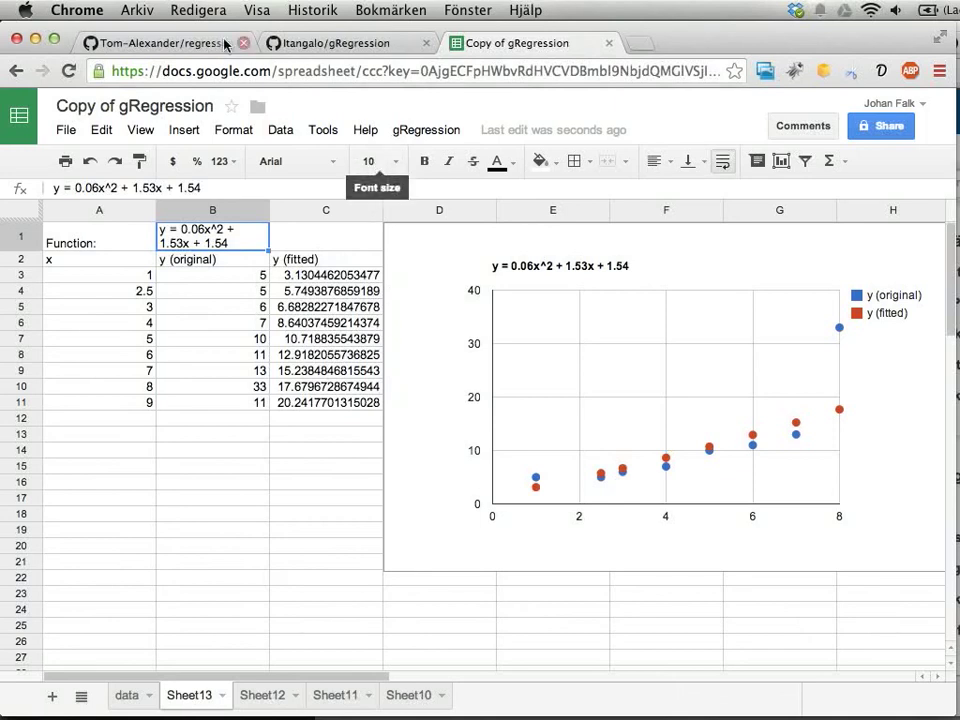
left_click(170, 45)
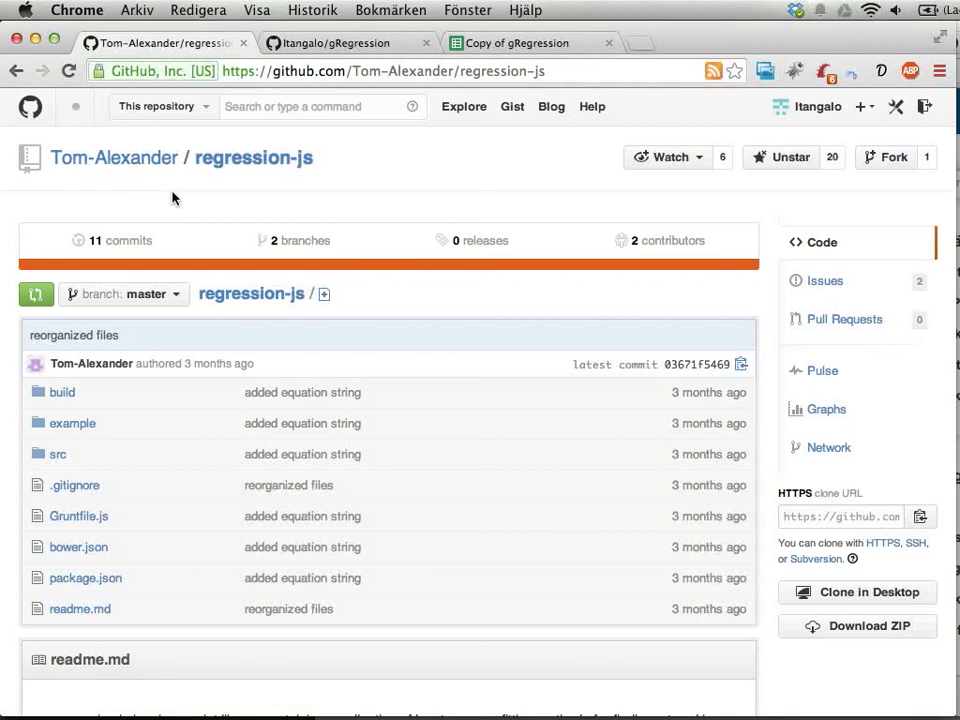
left_click(507, 42)
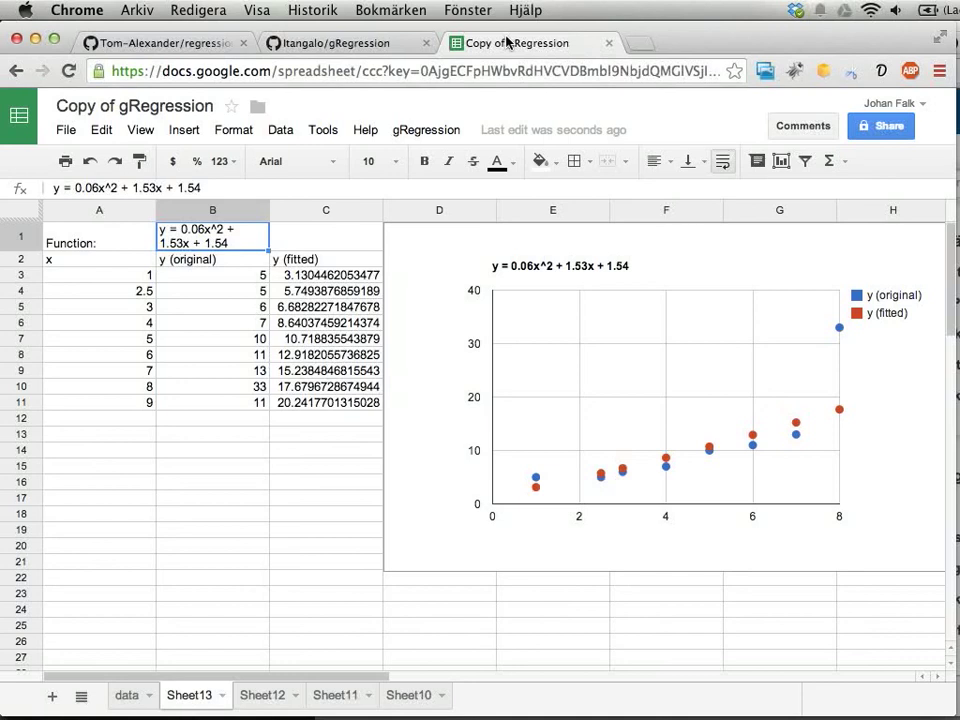
key("super+t")
type("tinyurl.com")
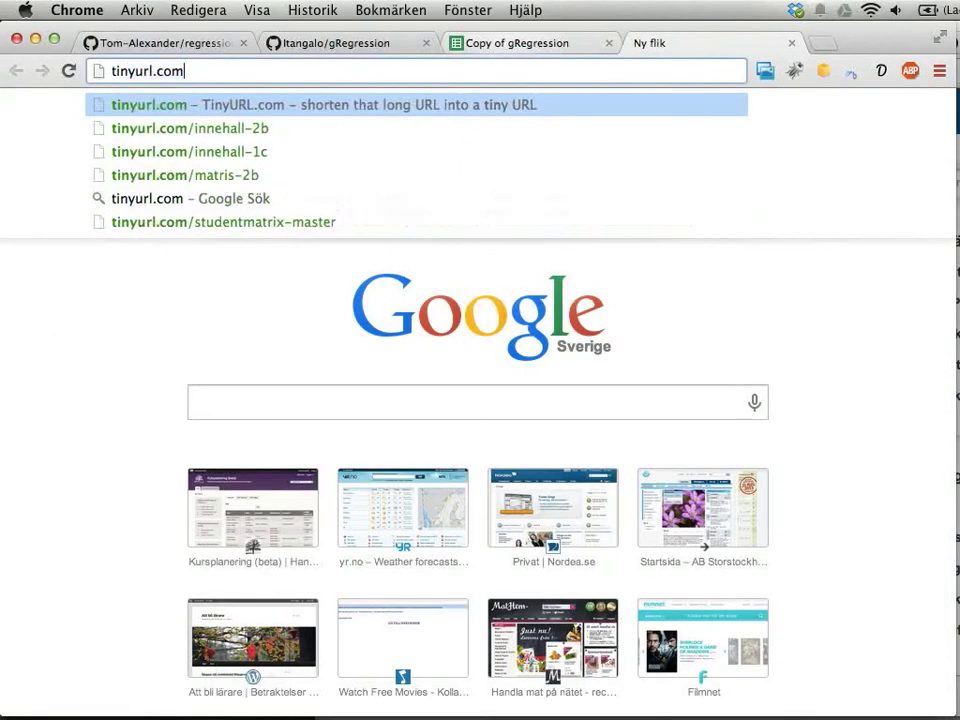
type("/g")
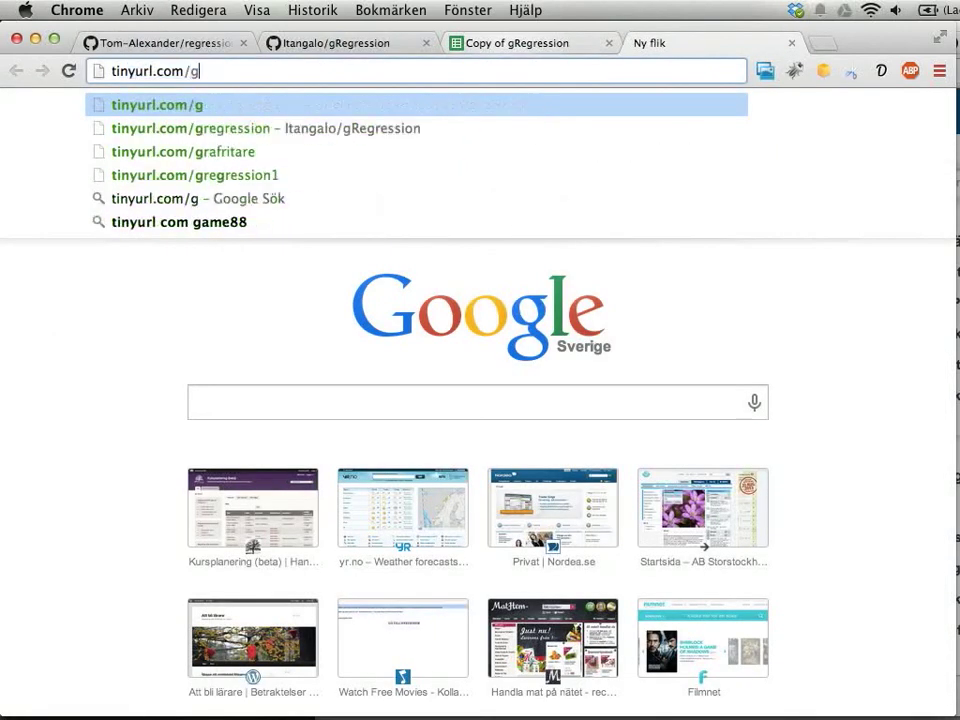
type("regression1")
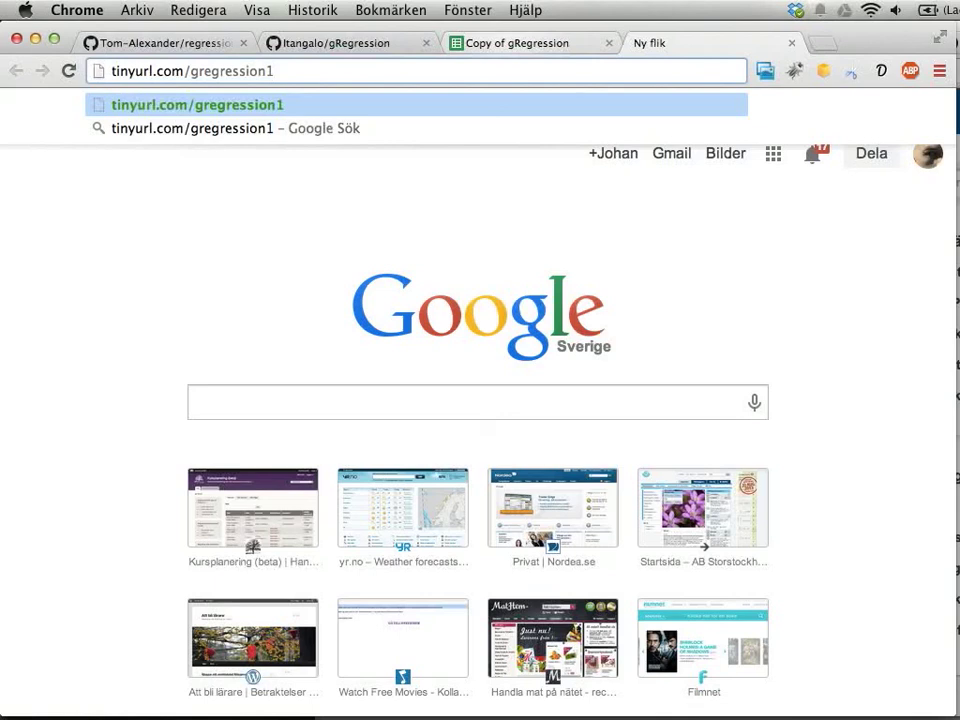
key("super+w")
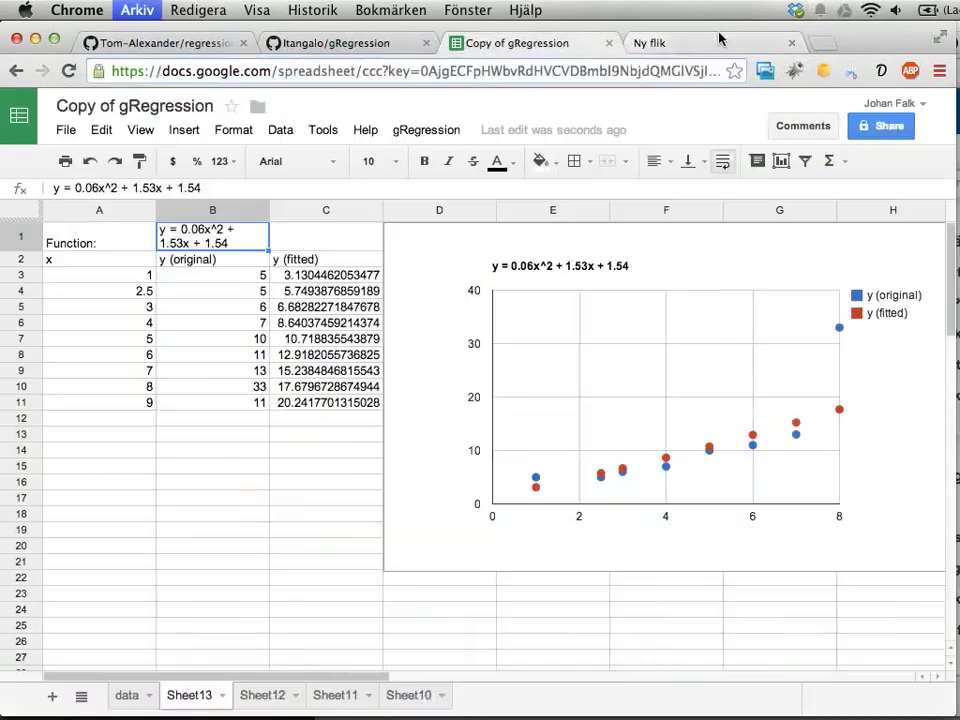